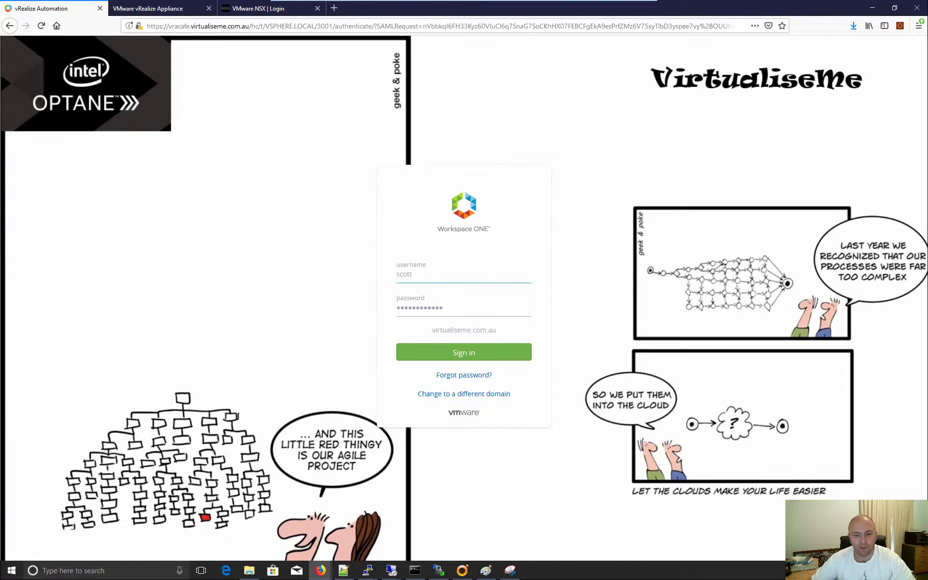
- Sign in to the Cloud Management Portal with the prefilled account and search the catalog for "right"
left_click(459, 357)
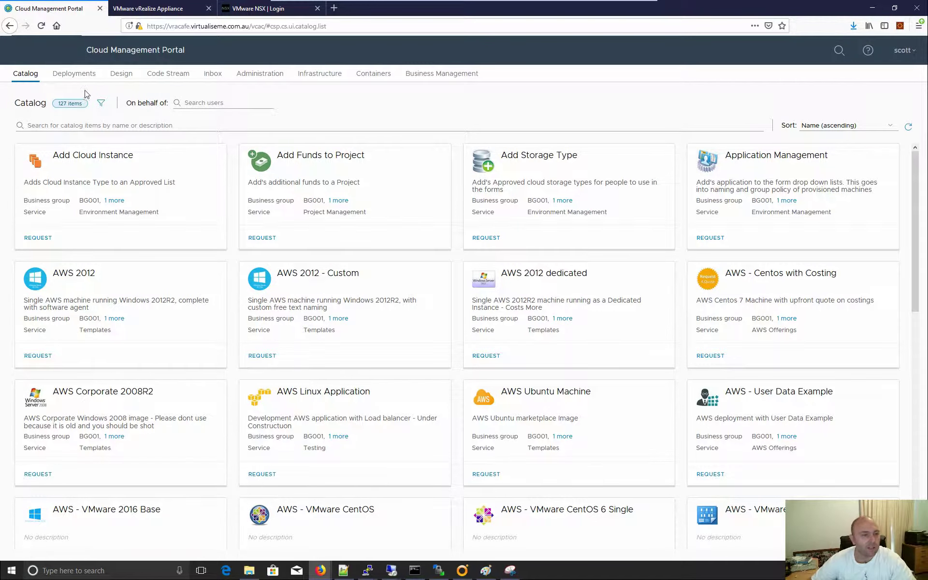
left_click(94, 126)
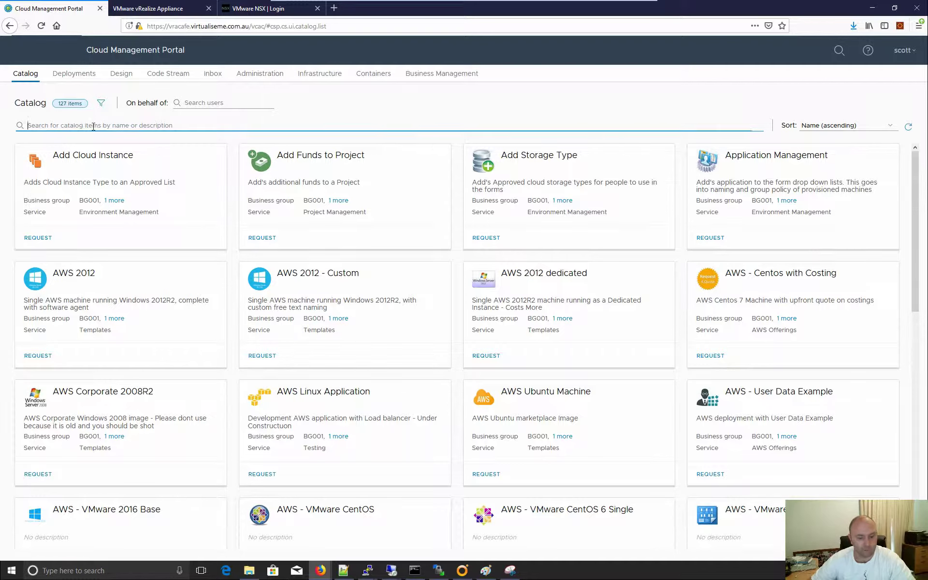
type("right")
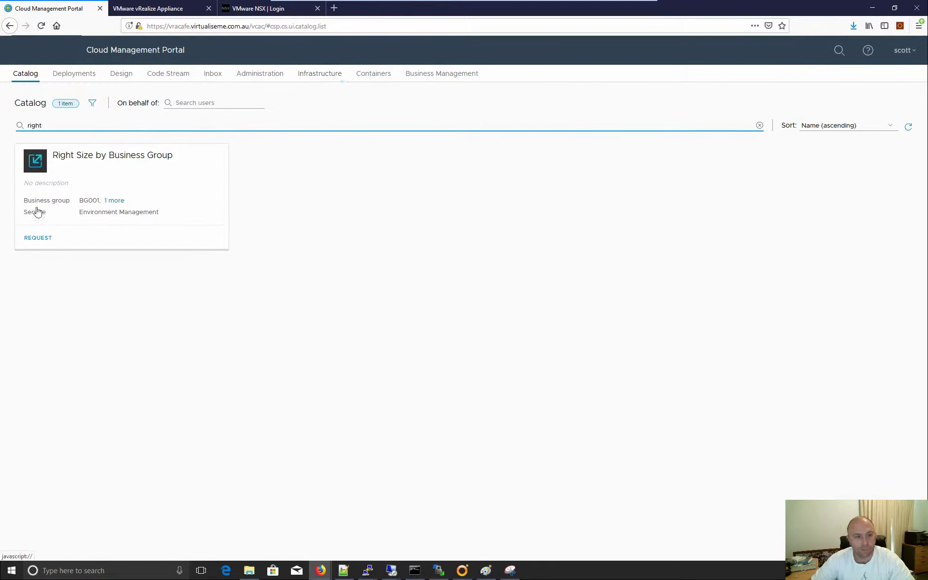
- Start a Right Size by Business Group catalog request under the Virtualiseme business group
left_click(41, 238)
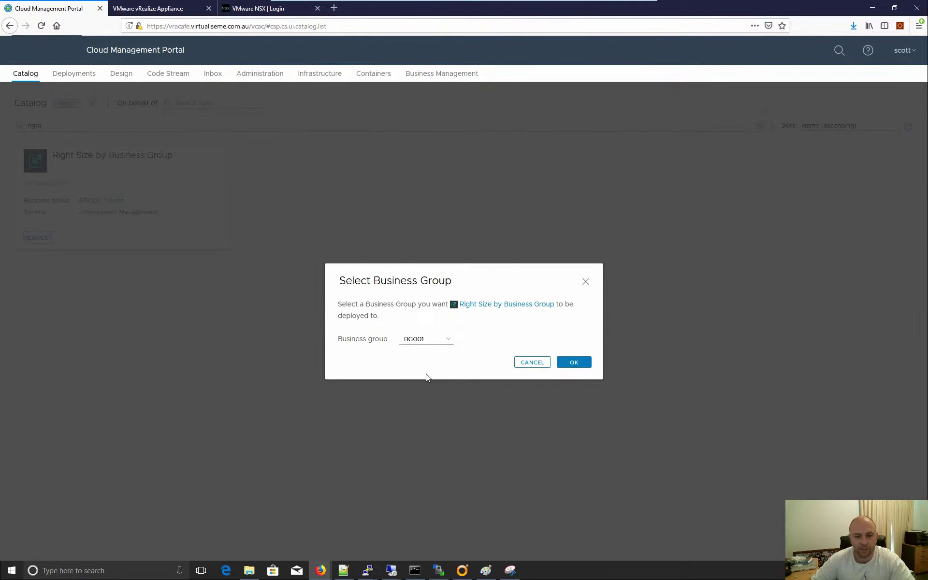
left_click(446, 340)
left_click(428, 362)
left_click(573, 362)
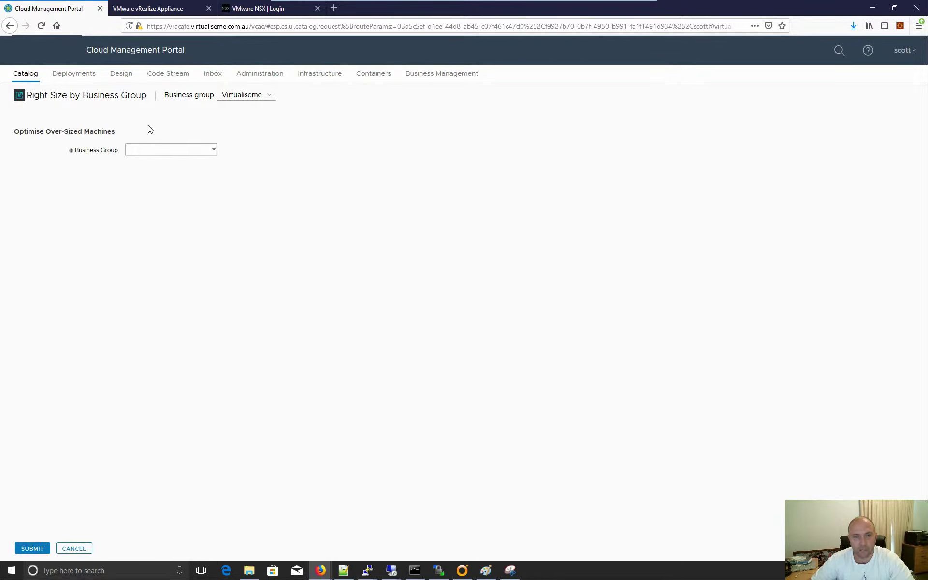
- Set the form's Business Group to Virtualiseme and review the reclaimable CPU and memory and the right-sized machine list
left_click(208, 149)
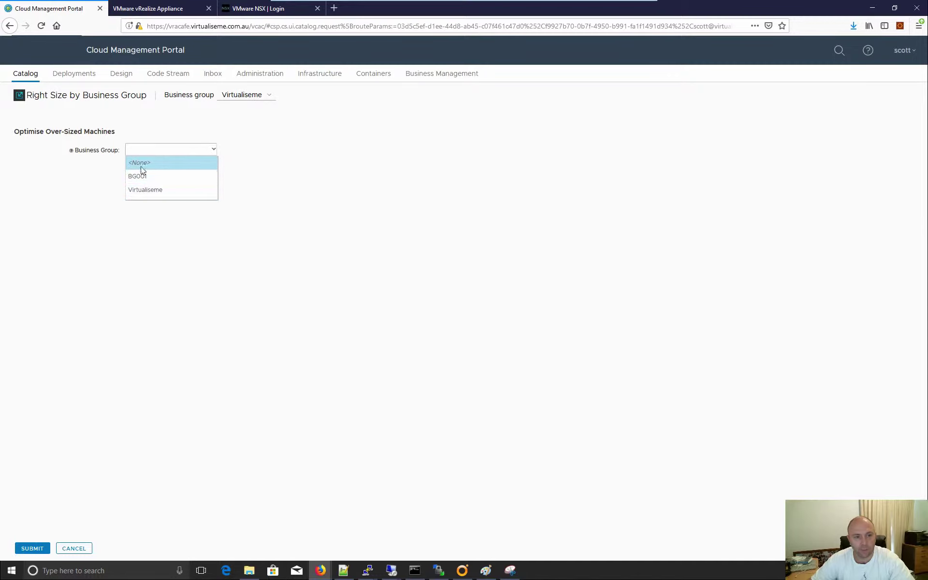
left_click(147, 191)
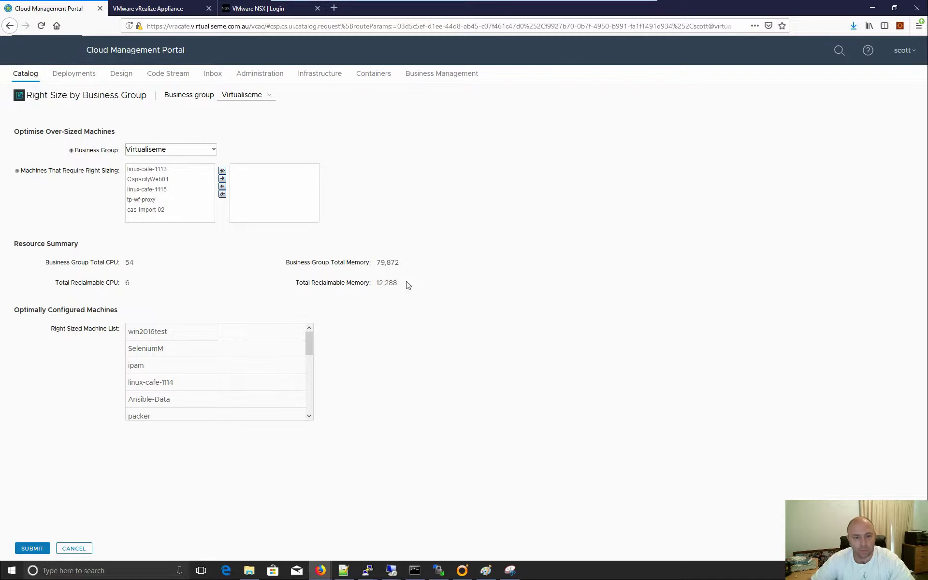
left_click_drag(409, 286, 65, 293)
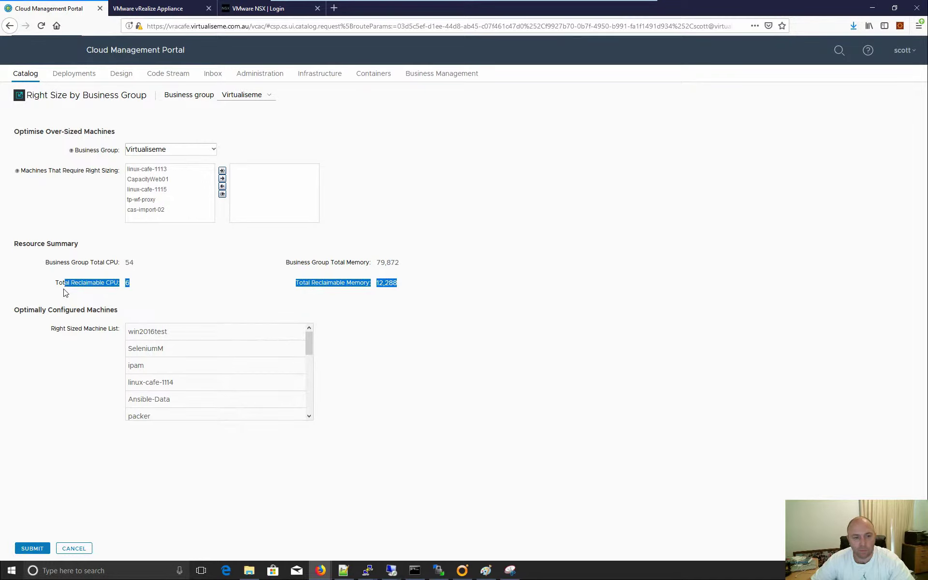
left_click(192, 338)
scroll(192, 338, "down", 10)
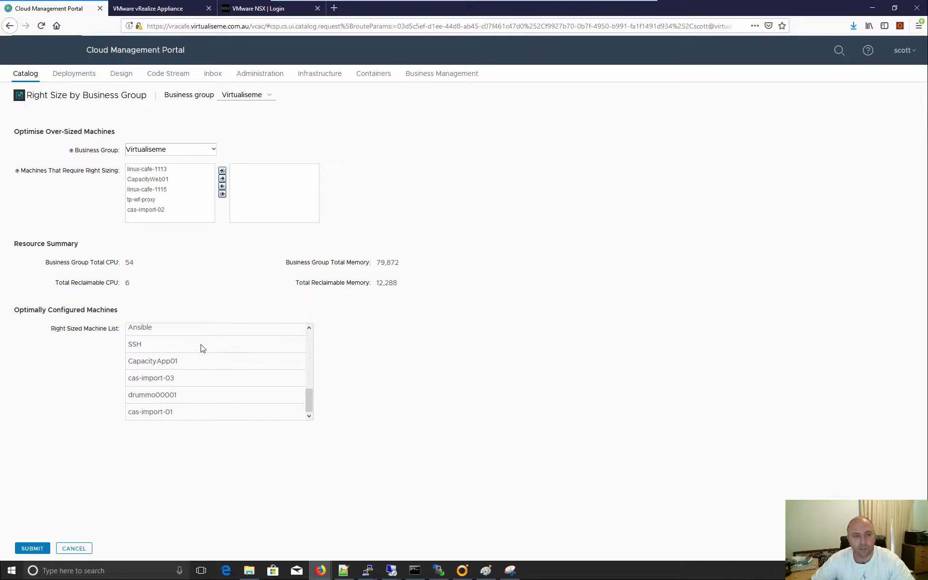
- Check the over-sized machines listed for BG001 and set the form's Business Group back to Virtualiseme
left_click(192, 153)
left_click(181, 177)
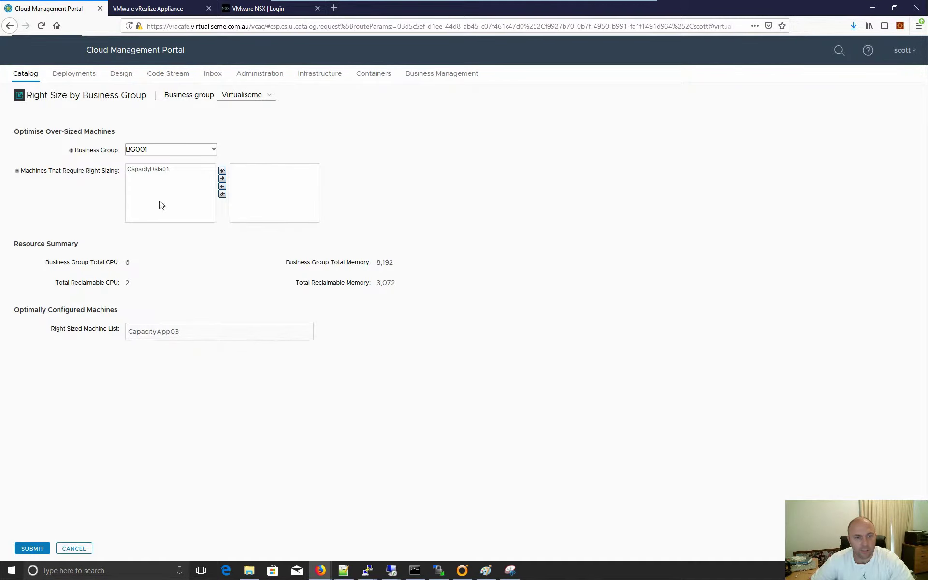
left_click(164, 171)
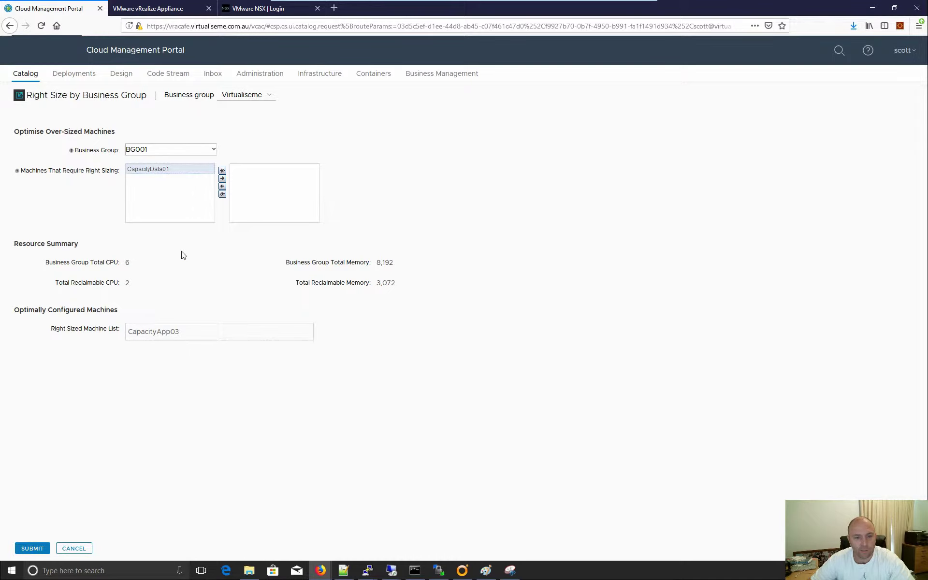
left_click(200, 152)
left_click(157, 191)
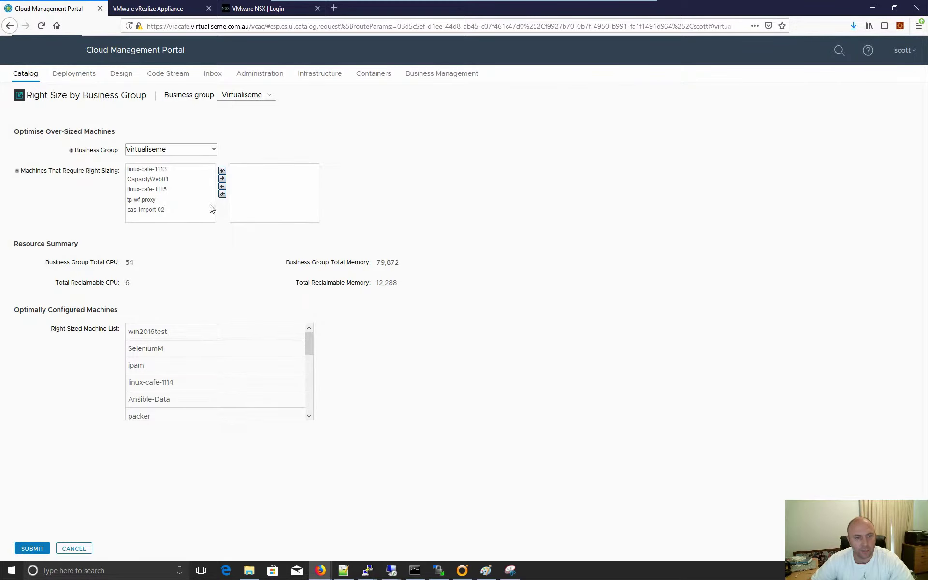
- Add CapacityWeb01, linux-cafe-1115 and linux-cafe-1113 to the machines selected for right sizing and submit the request
left_click(169, 179)
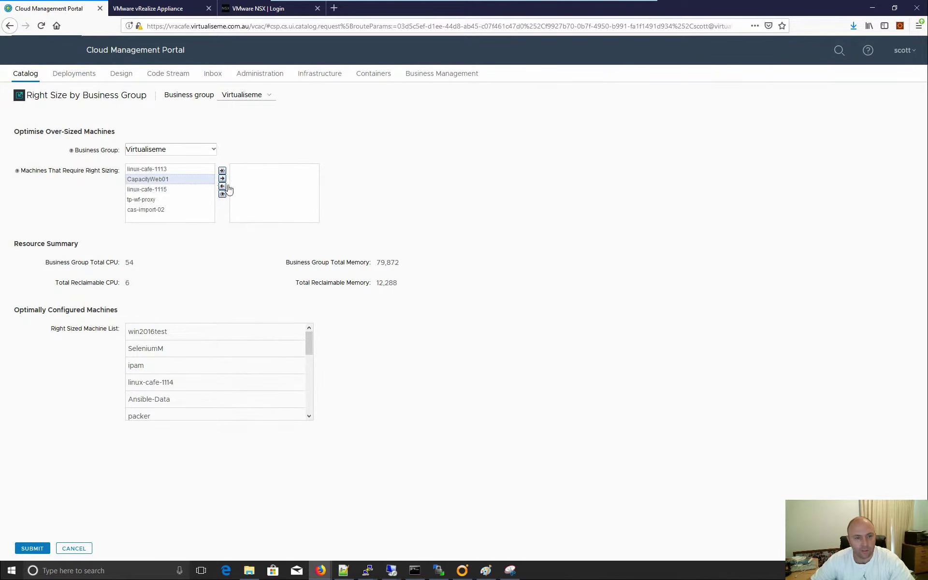
left_click(222, 179)
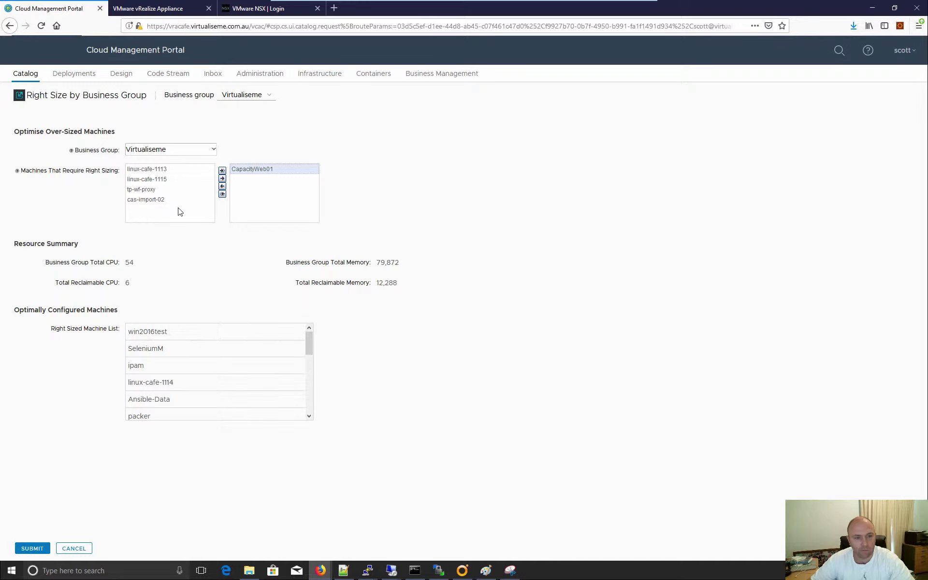
left_click(176, 180)
left_click(221, 178)
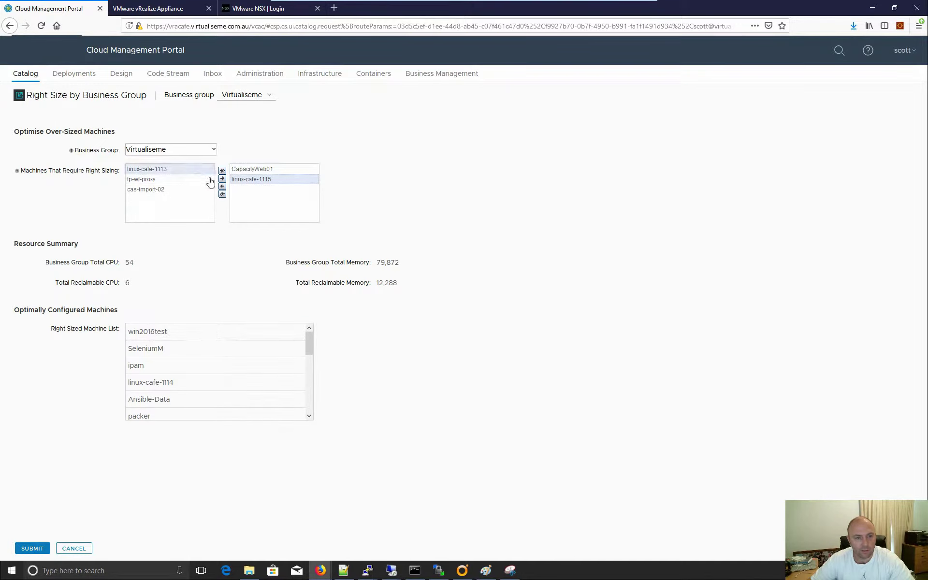
left_click(222, 179)
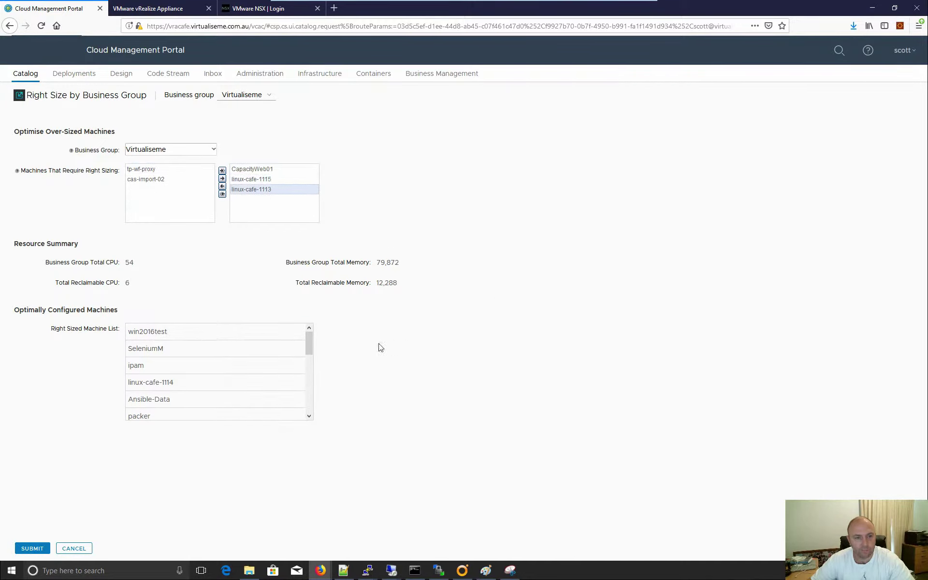
left_click(27, 549)
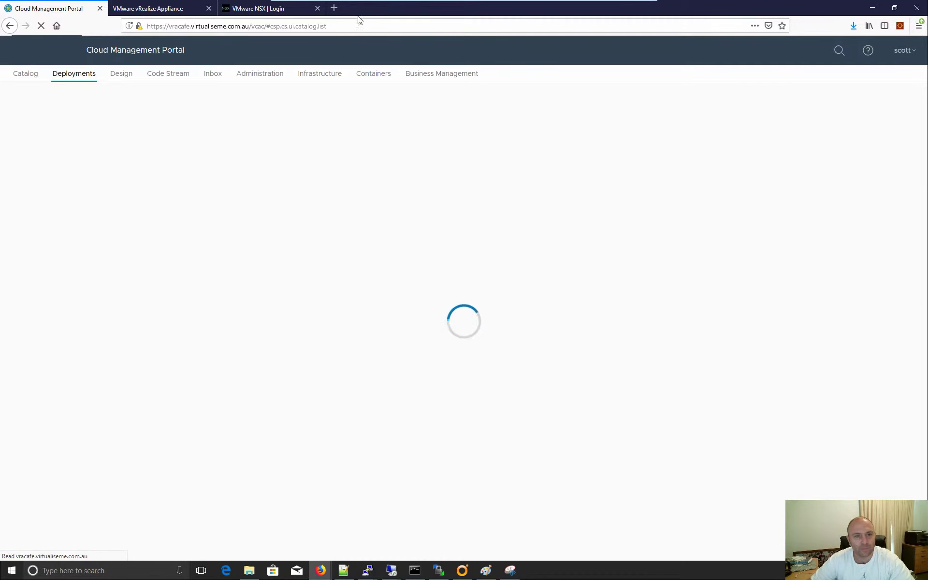
- Open vcsa.virtualiseme.com.au in a new browser tab and launch the HTML5 vSphere Client
left_click(334, 8)
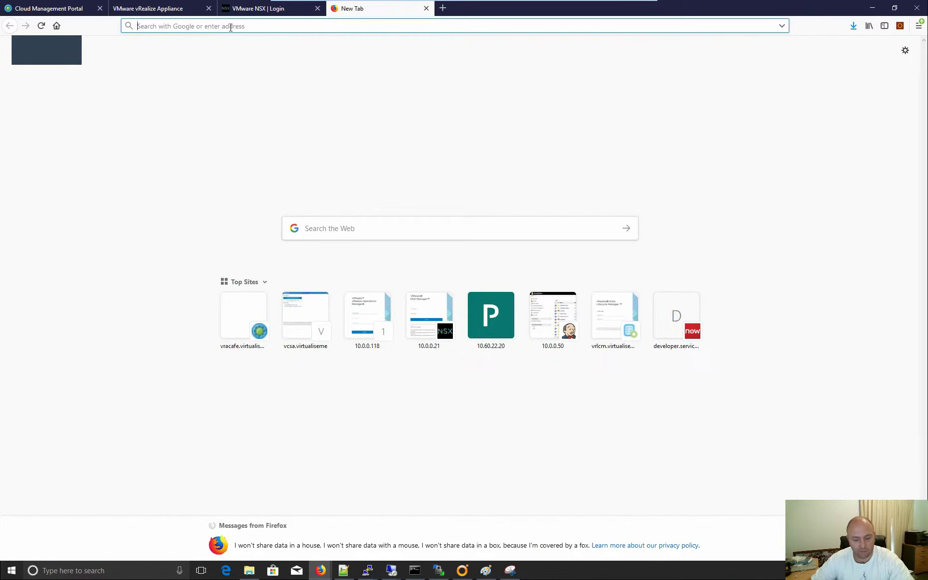
type("vr")
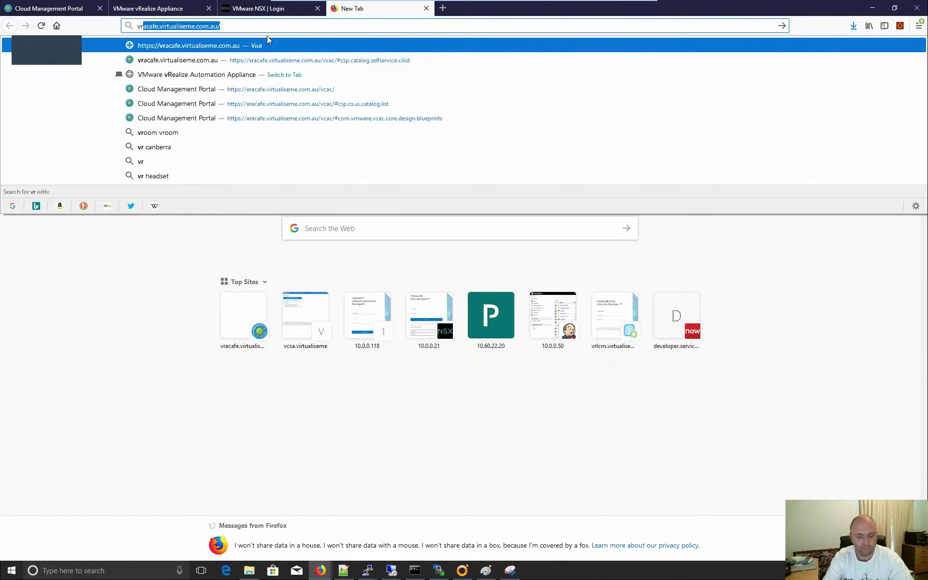
key("BackSpace")
key("BackSpace")
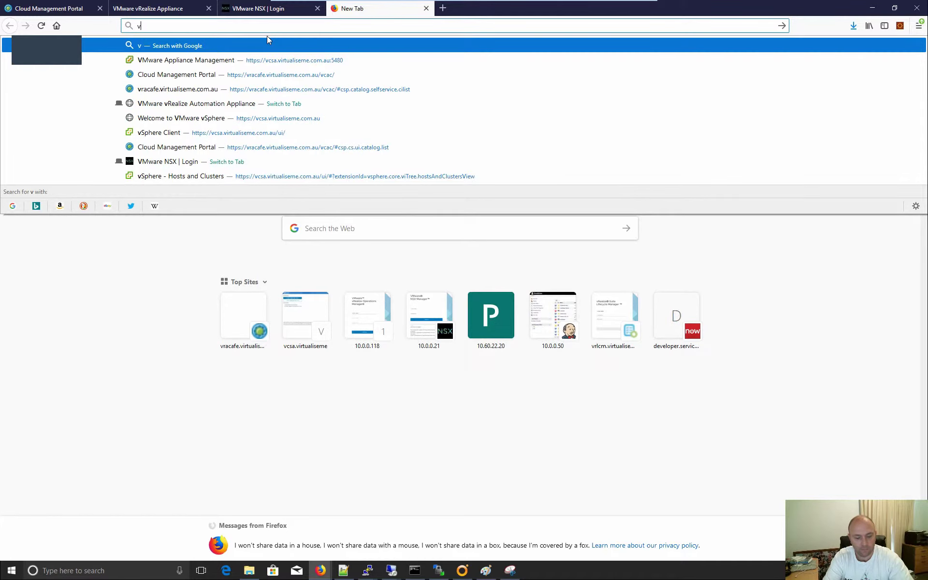
type("csa.virtualiseme.com.au")
key("Return")
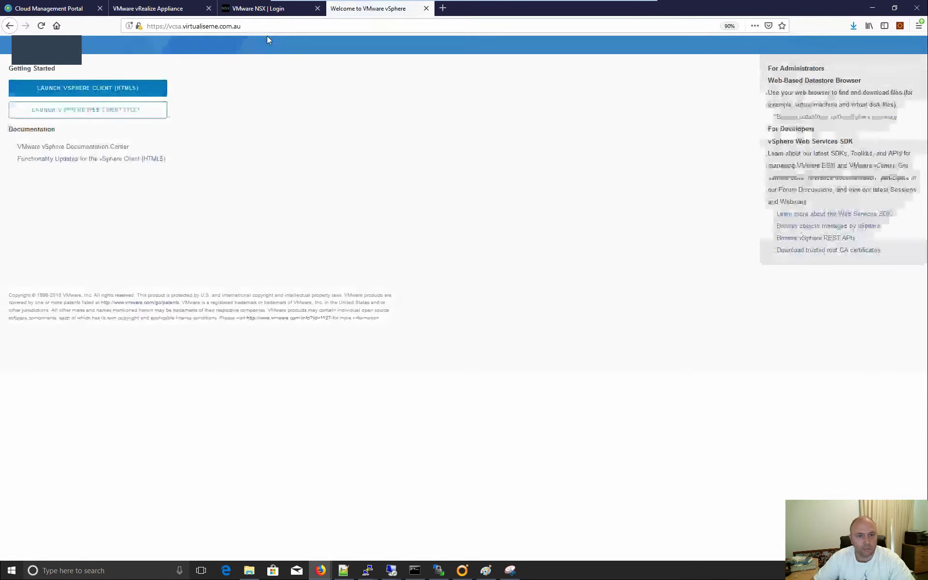
left_click(115, 91)
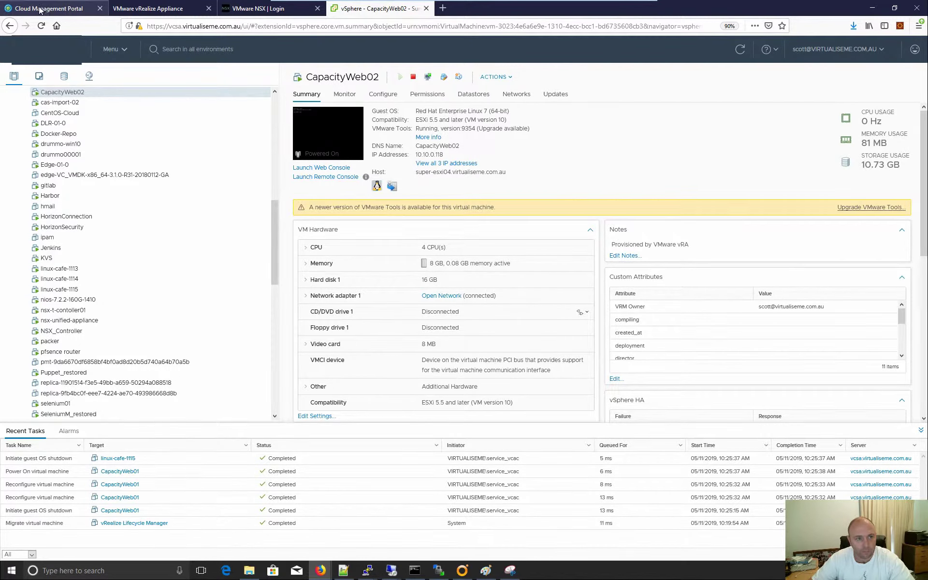
- Switch to the Cloud Management Portal and check BG001's over-sized machines in a Right Size by Business Group request, cancelling without submitting
left_click(54, 9)
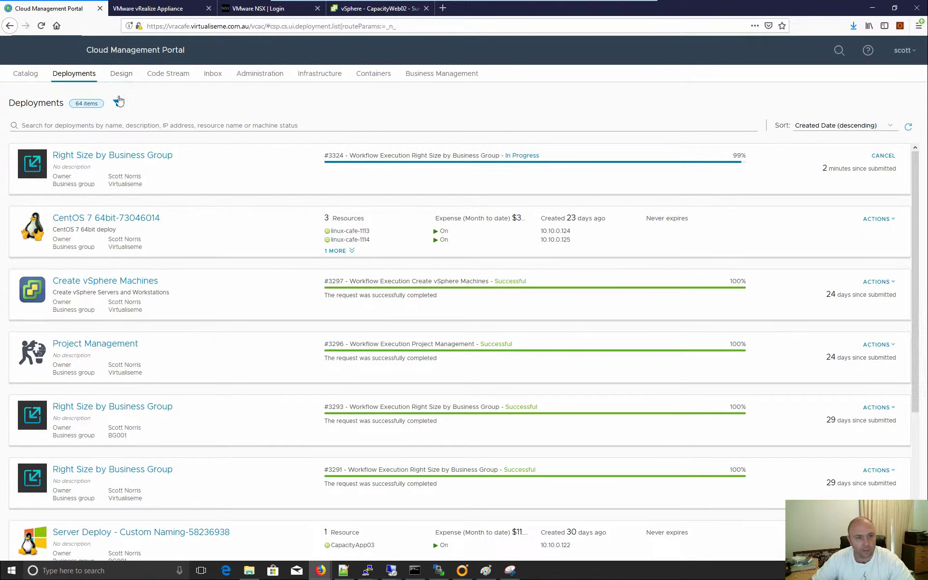
left_click(35, 79)
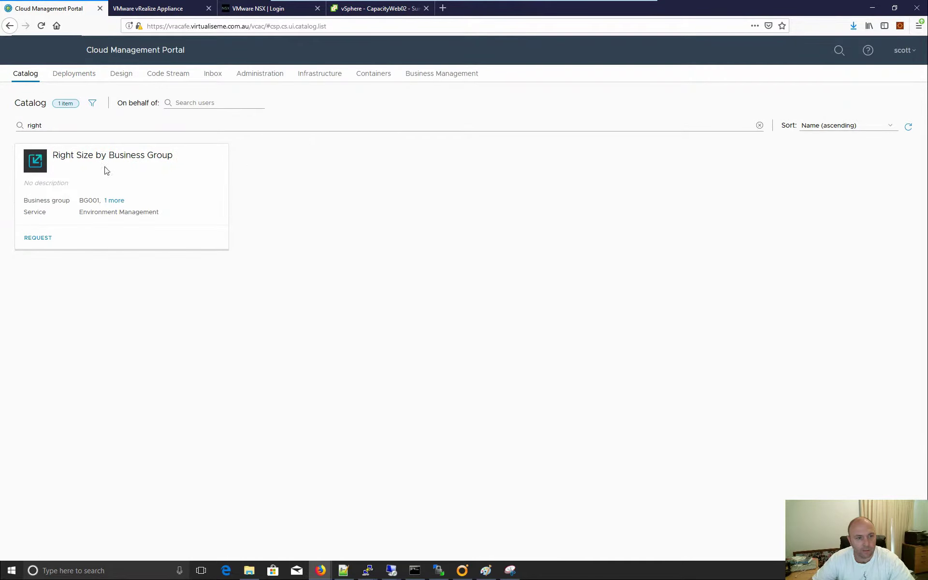
left_click(37, 237)
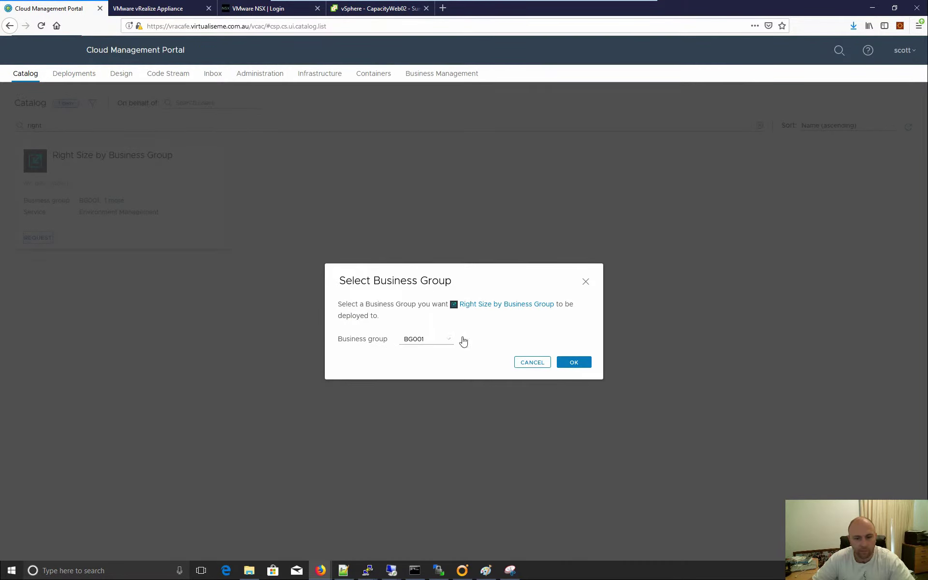
left_click(575, 362)
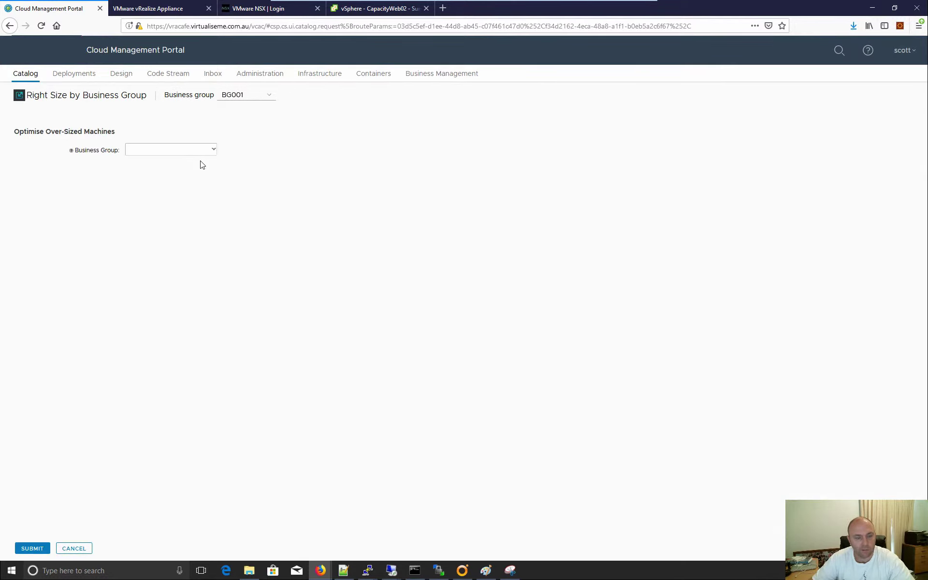
left_click(166, 151)
left_click(135, 175)
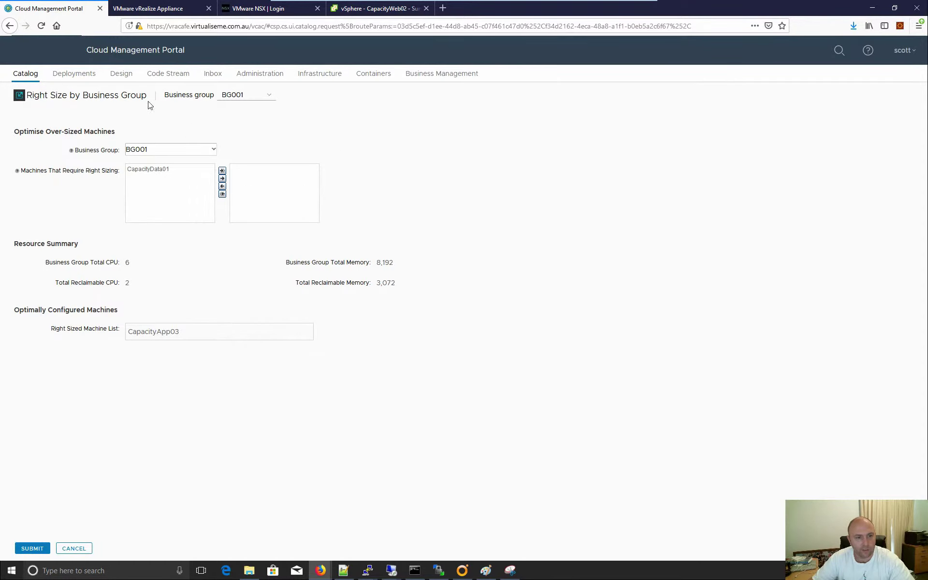
left_click(74, 548)
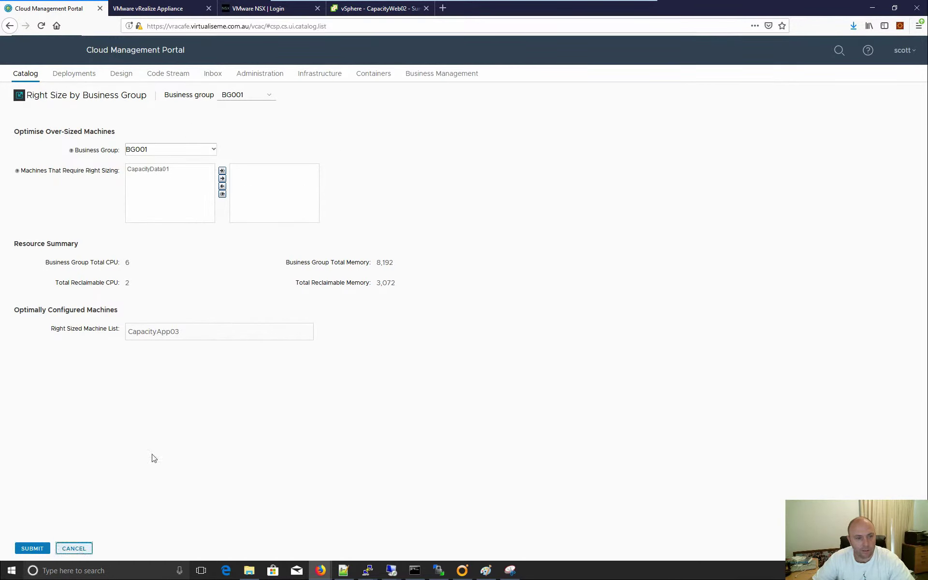
- Search the deployments for "capacity" and open the deployment that contains CapacityData01
left_click(74, 74)
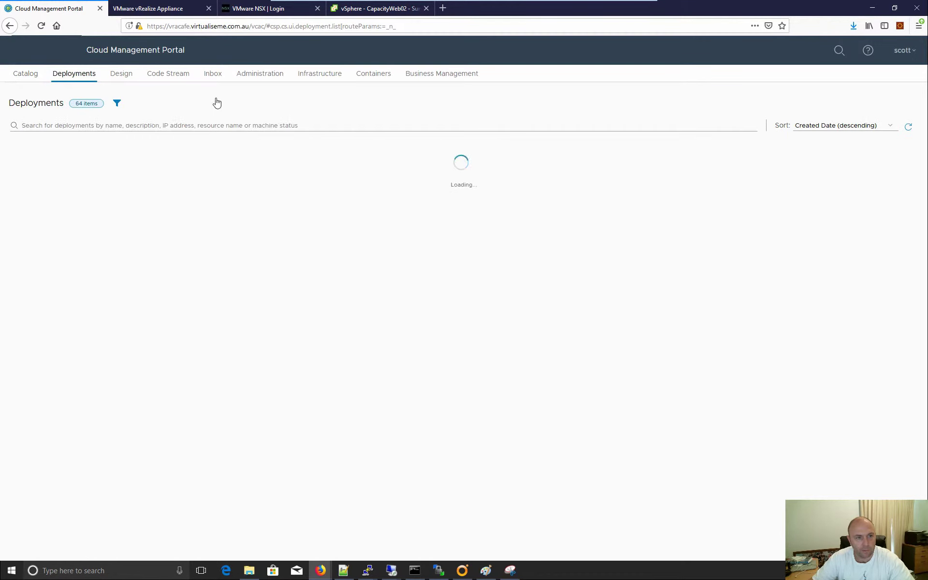
left_click(67, 125)
type("capa")
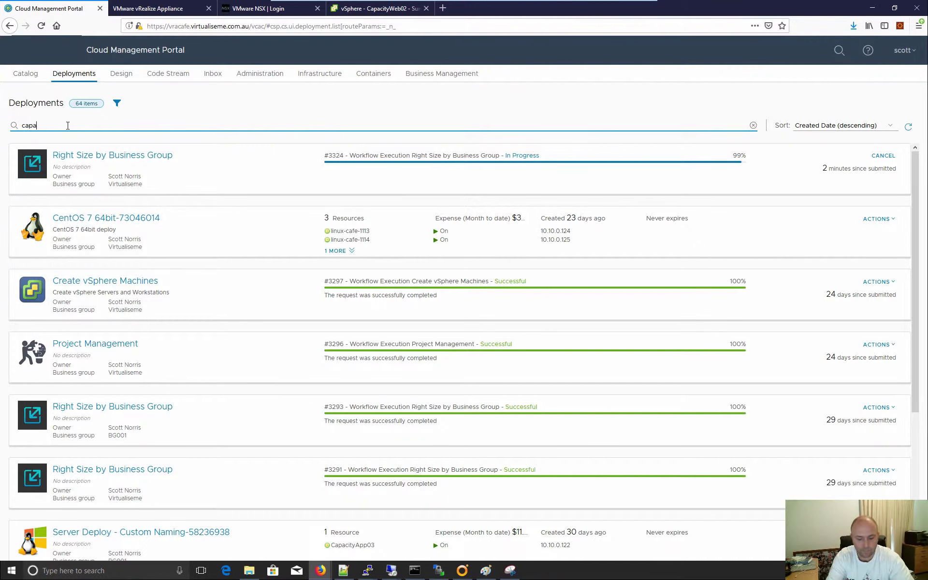
type("city")
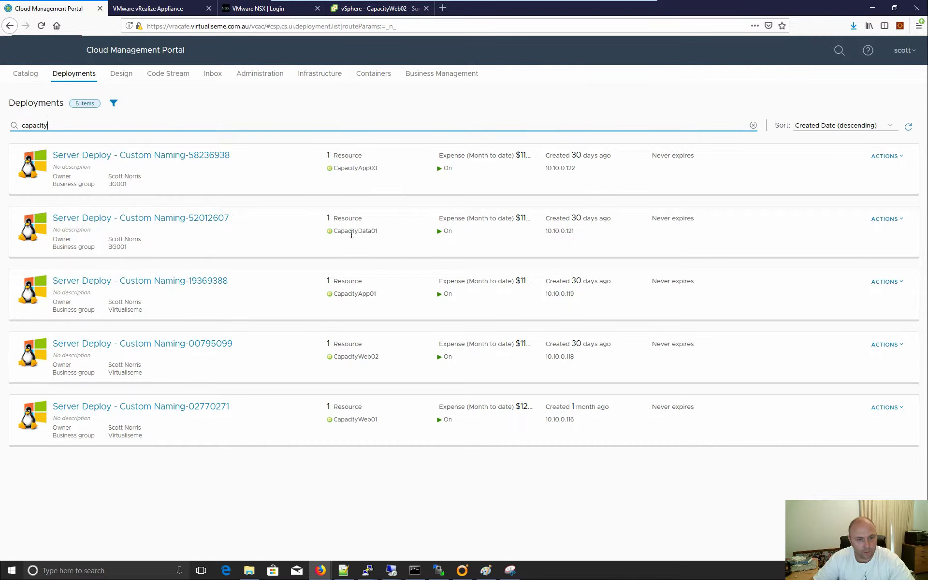
left_click(105, 222)
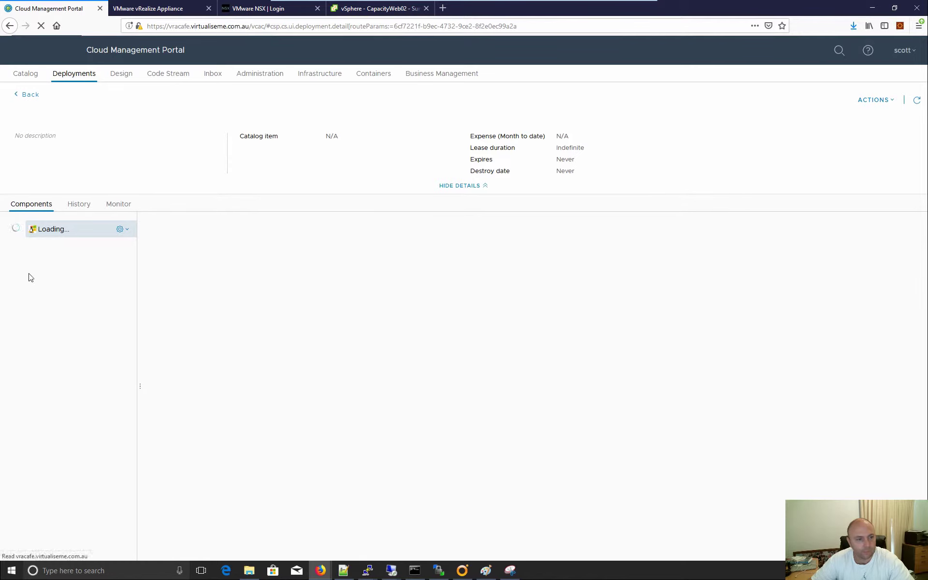
- Run the Right Size action on the CapacityData01 machine, review its recommendations and submit the request
left_click(80, 248)
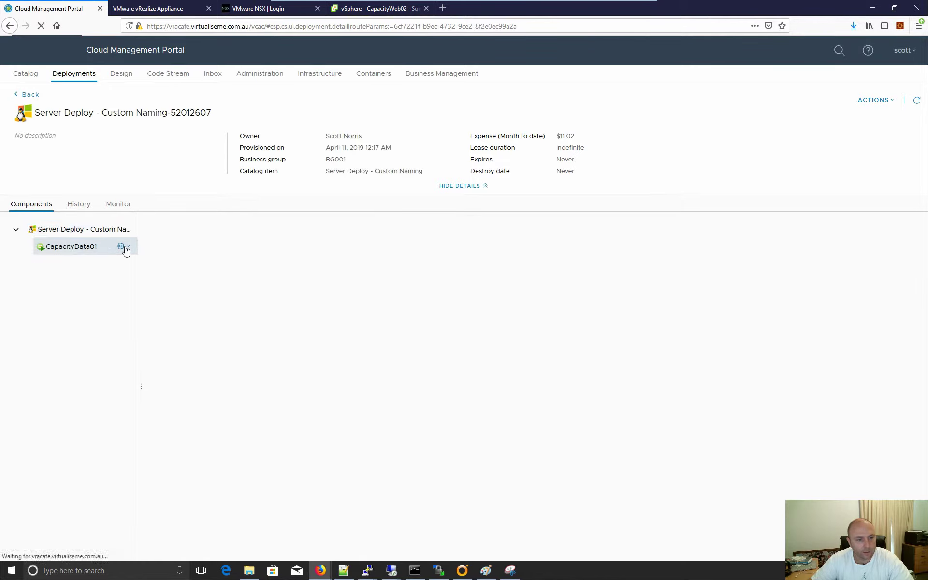
left_click(123, 248)
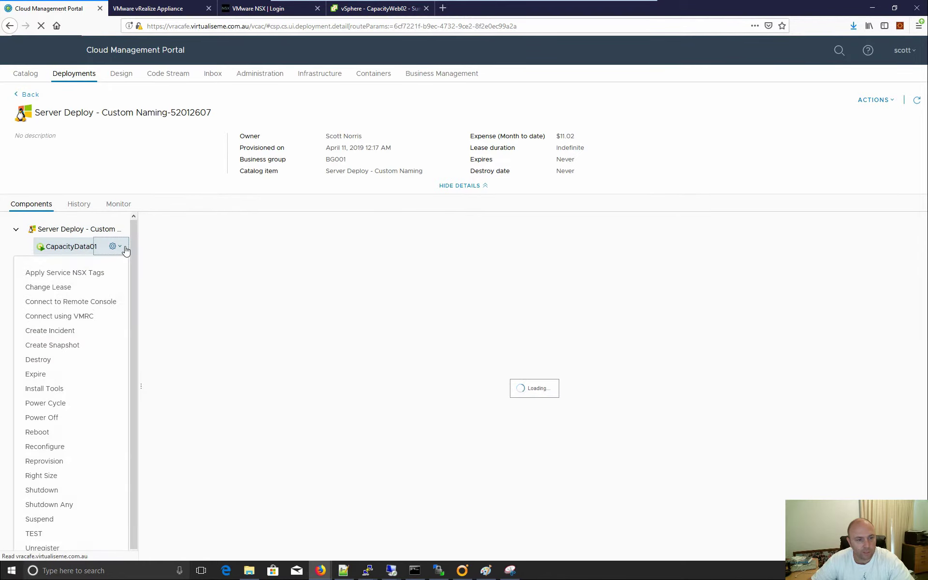
left_click(34, 479)
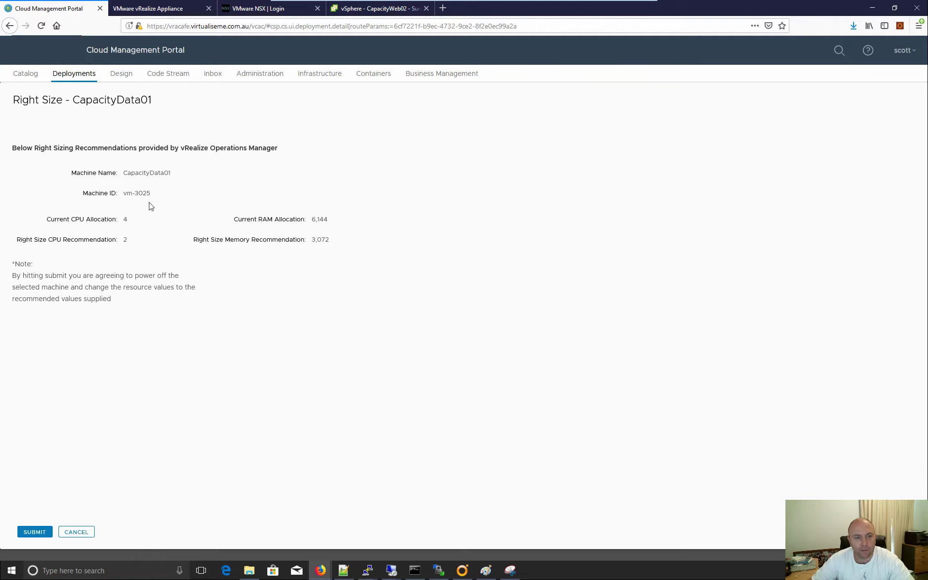
left_click_drag(151, 194, 88, 193)
left_click(60, 220)
left_click(35, 532)
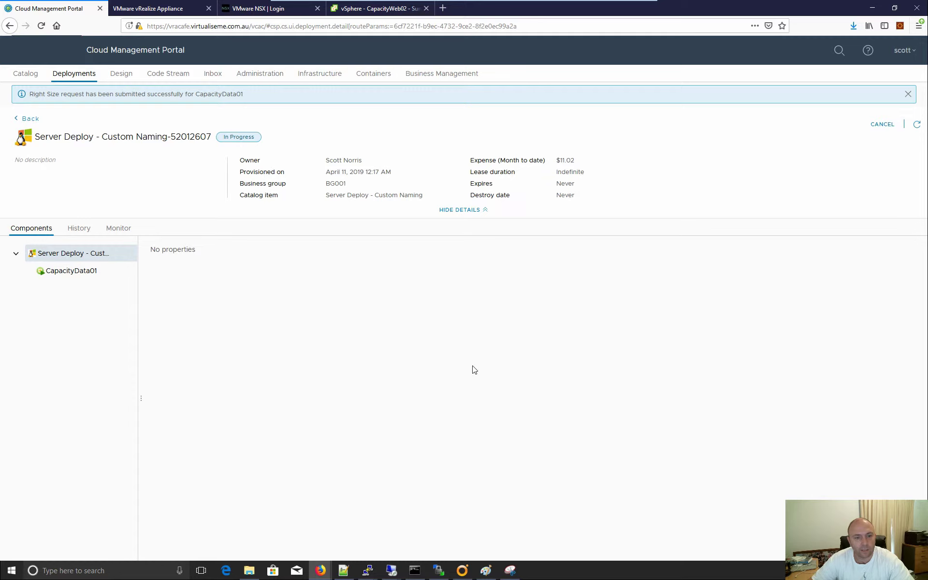
- Check the deployment's request history, then switch to the vSphere Client and open CapacityData01 from the recent tasks
left_click(79, 228)
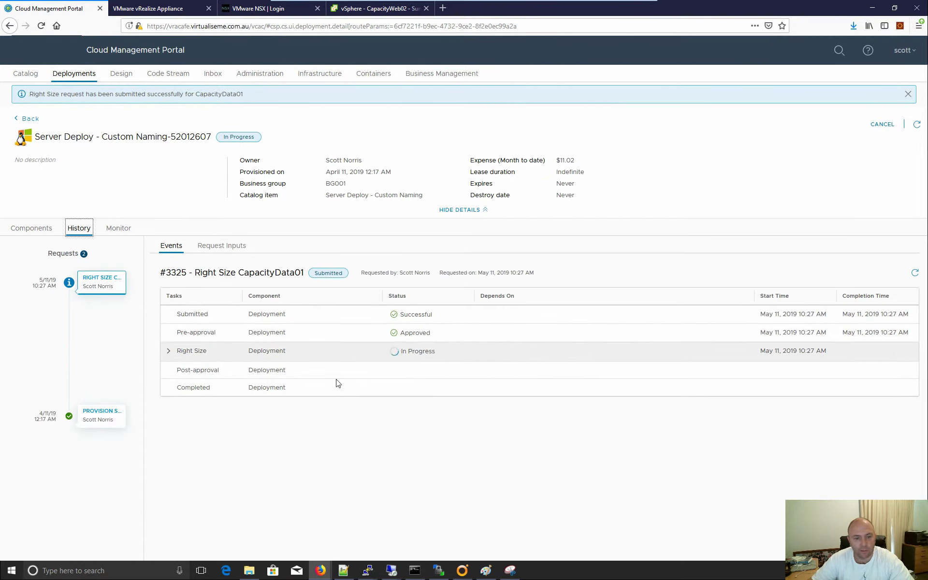
left_click(351, 10)
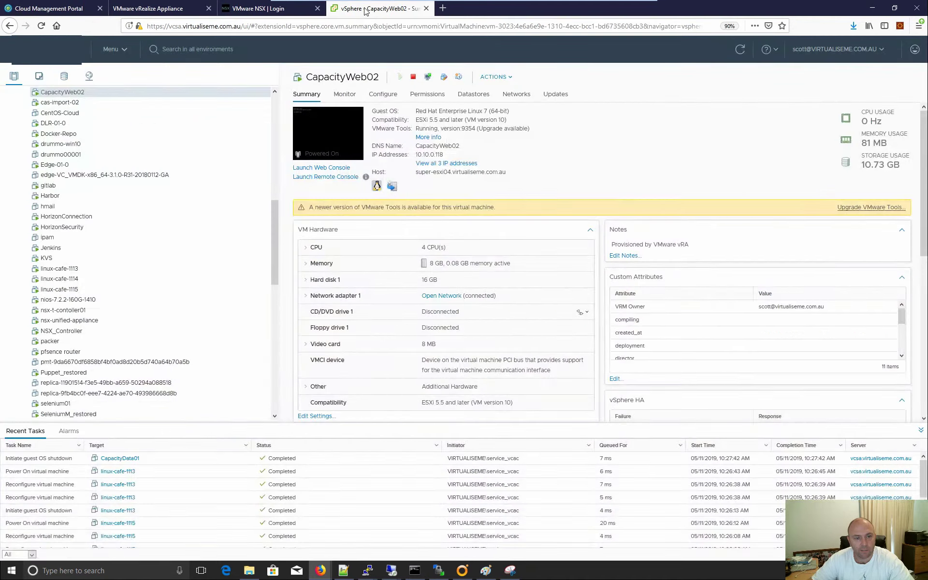
left_click(120, 459)
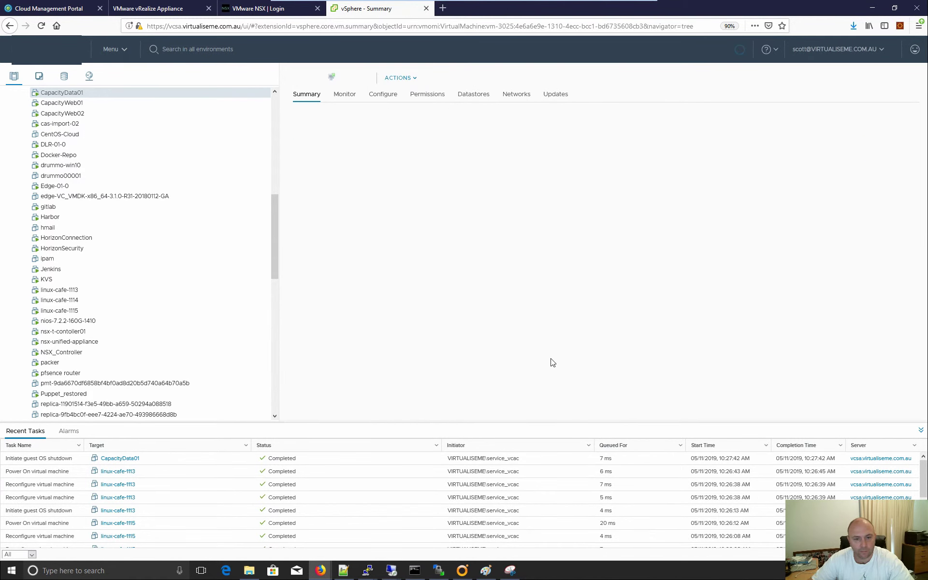